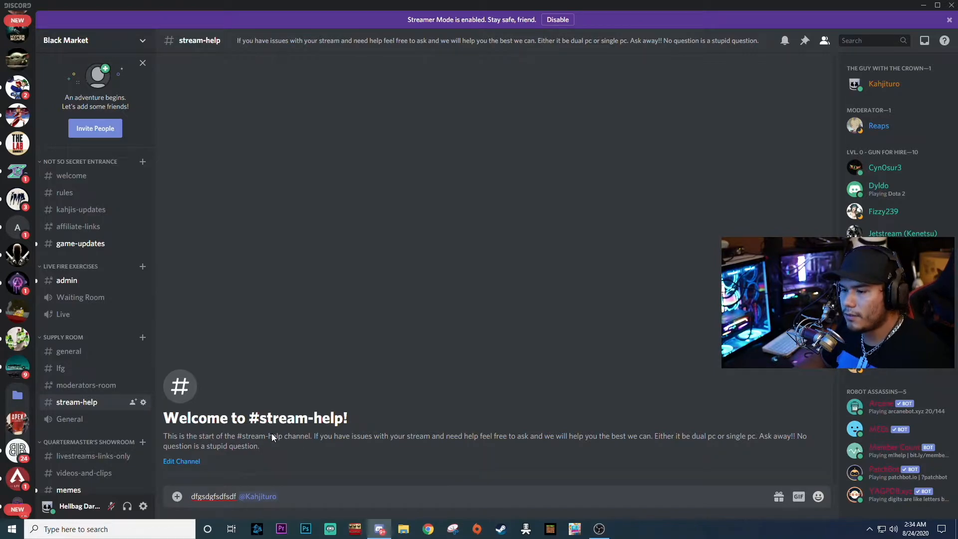
Bring up the launch options for OBS Studio, including Run as administrator, and dismiss them
left_click_drag(456, 0, 399, 4)
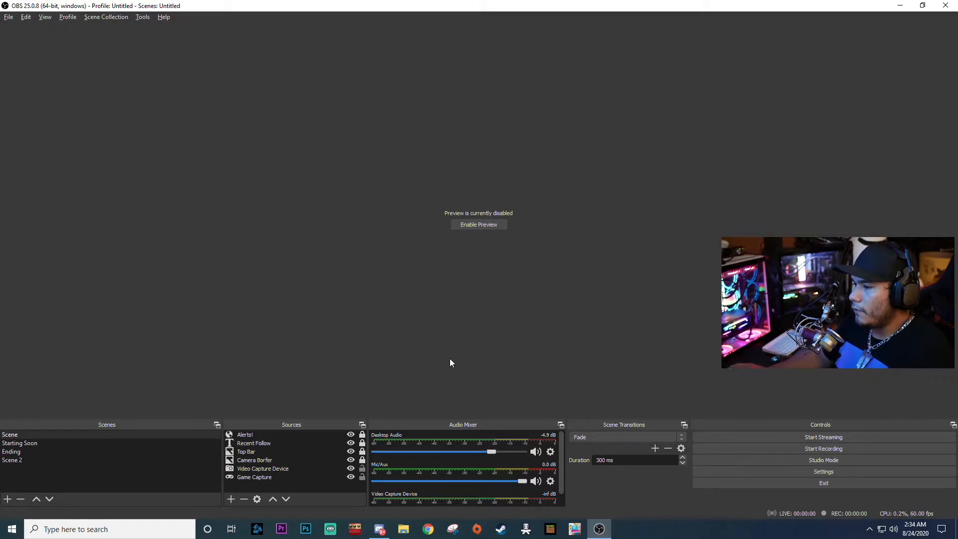
right_click(600, 529)
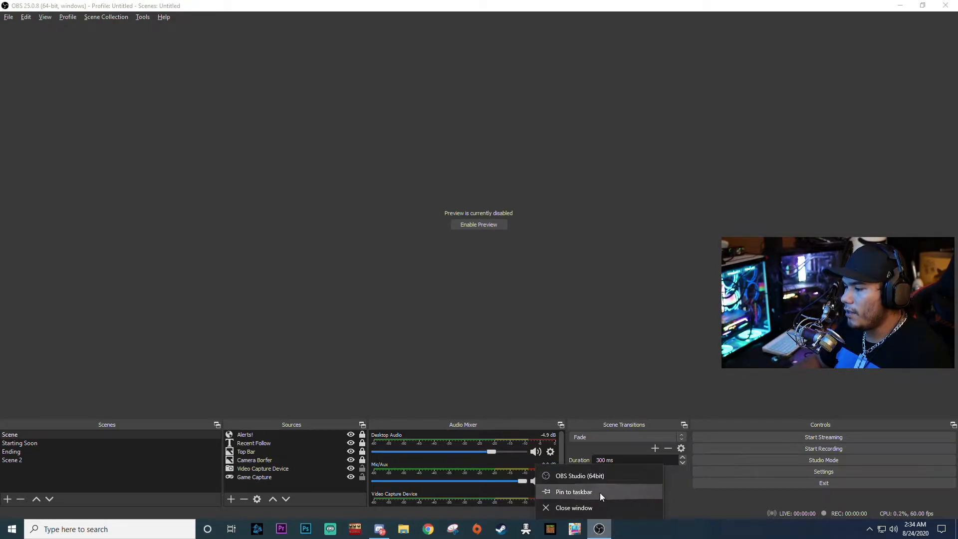
right_click(601, 477)
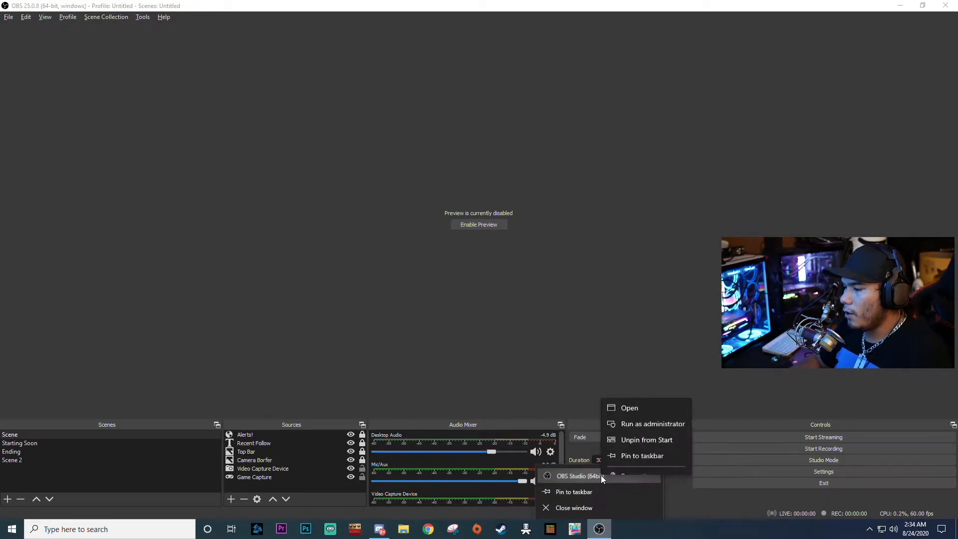
left_click(693, 322)
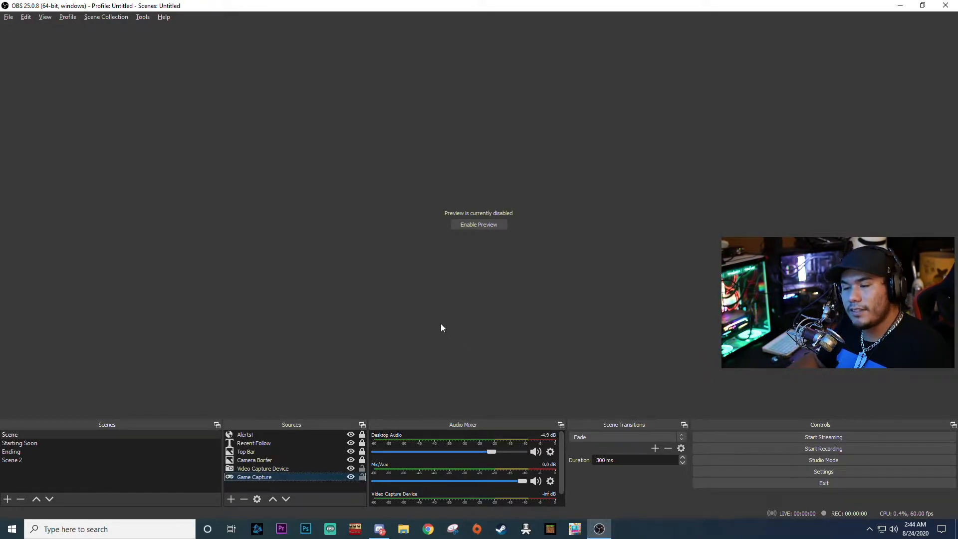
Set the Game Capture source's mode to Capture any fullscreen application
right_click(292, 477)
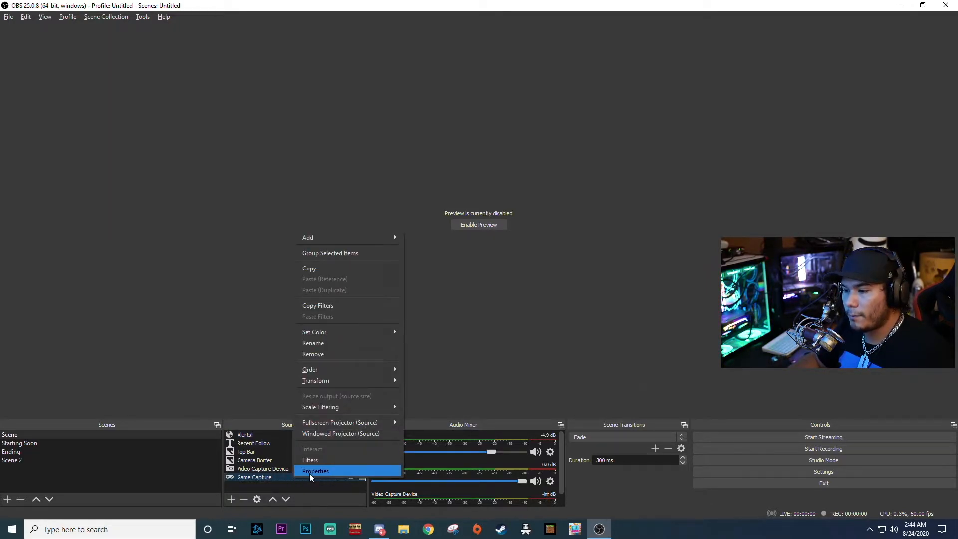
left_click(309, 473)
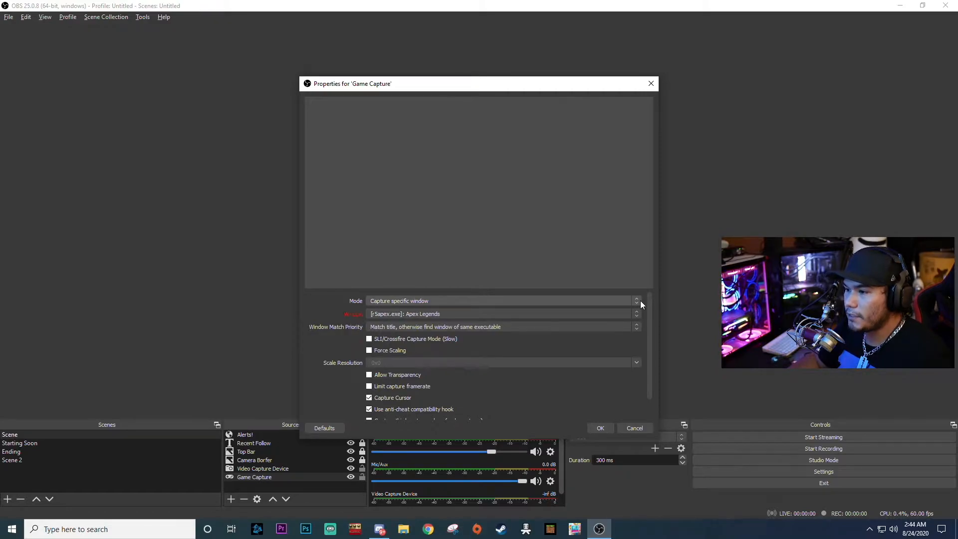
left_click(637, 314)
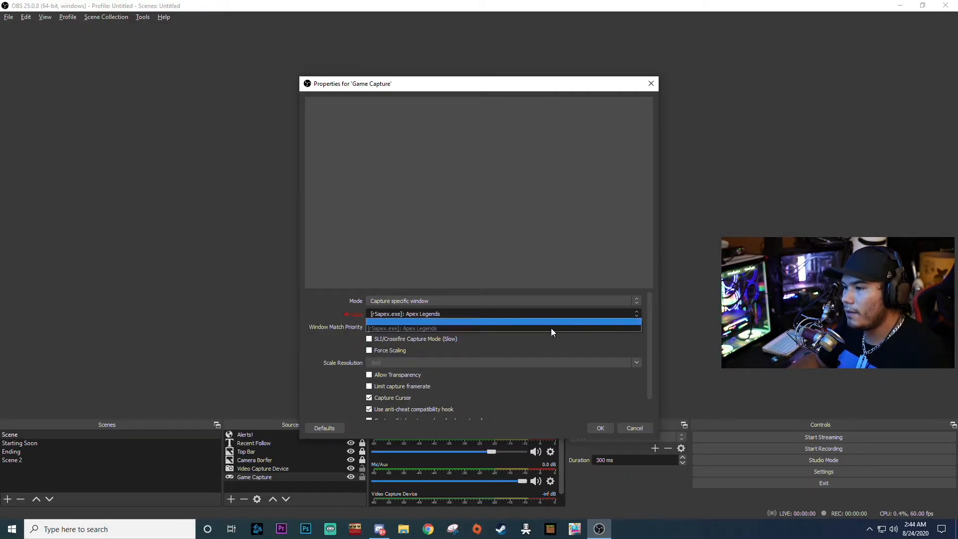
left_click(498, 332)
left_click(451, 298)
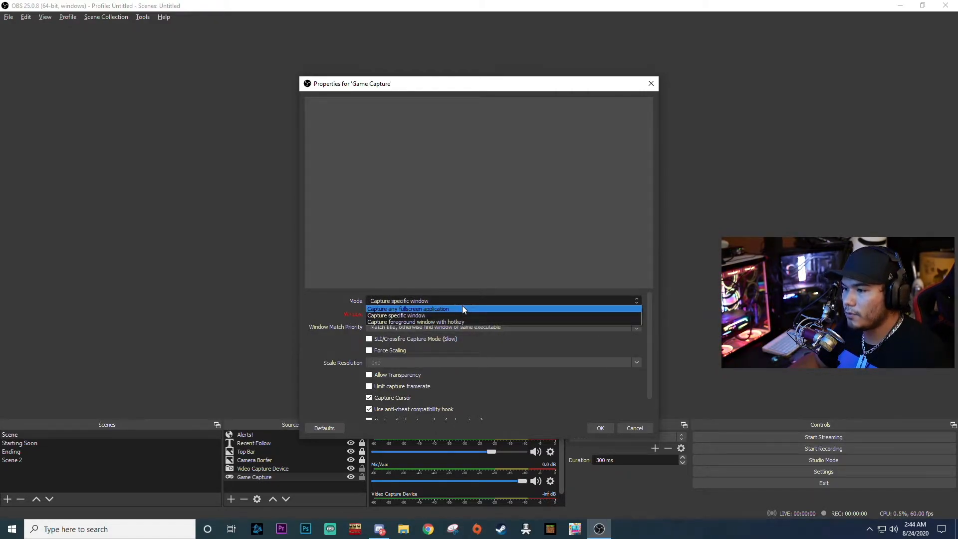
left_click(462, 305)
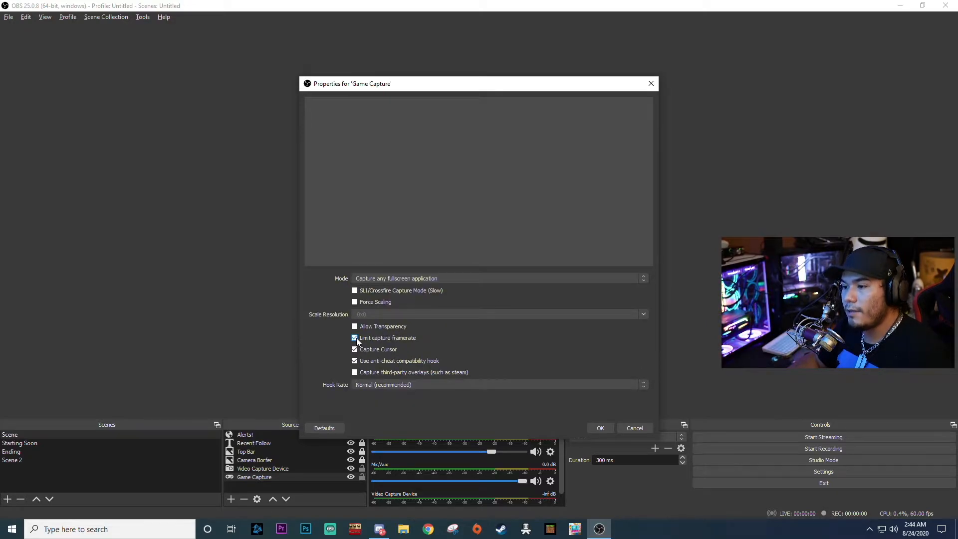
left_click(628, 428)
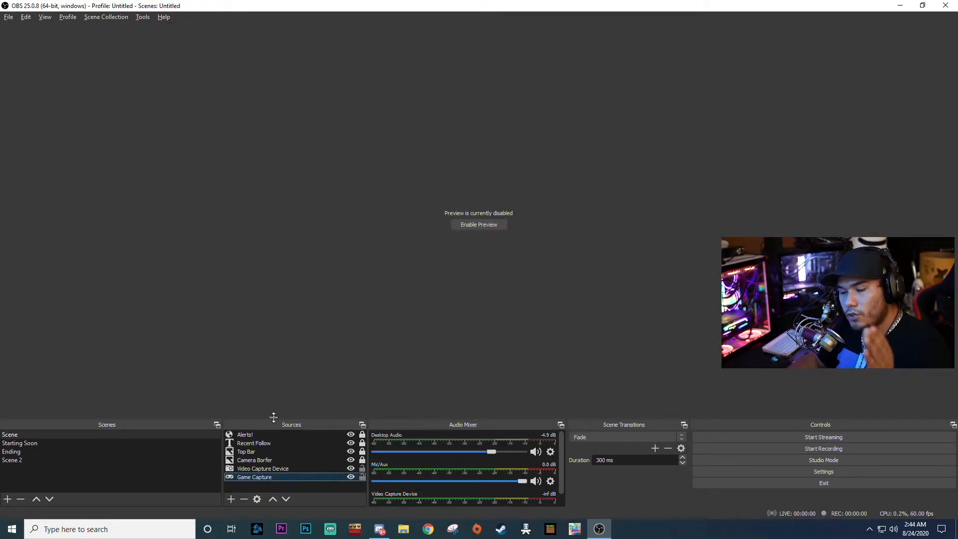
Try the Fast and Fastest hook rates in the Game Capture source's properties
right_click(268, 480)
left_click(299, 472)
scroll(454, 385, "down", 1)
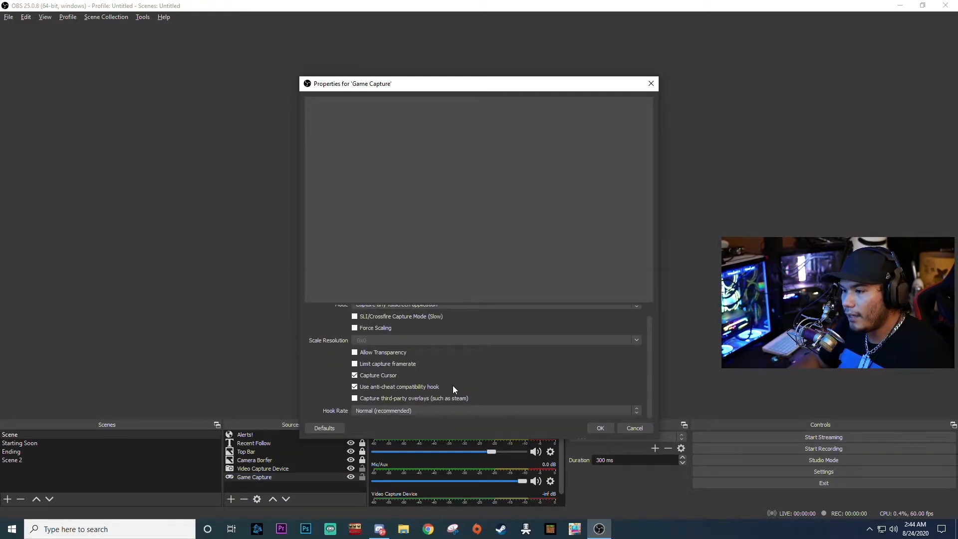
left_click(424, 411)
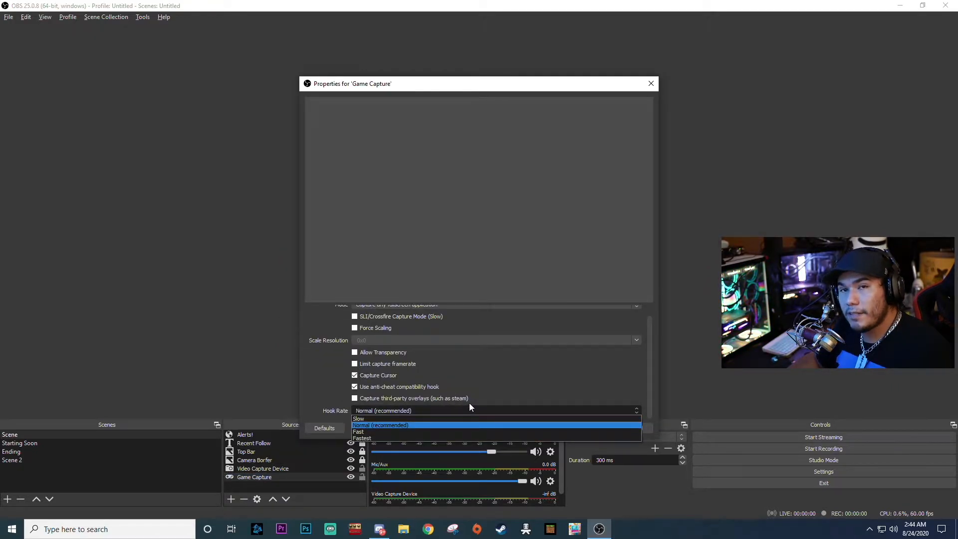
left_click(402, 432)
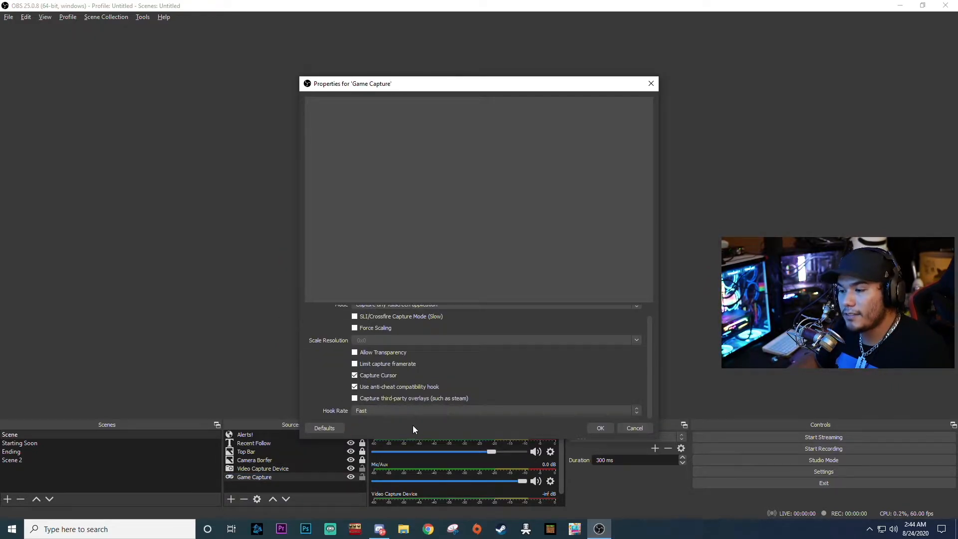
left_click(428, 413)
left_click(410, 439)
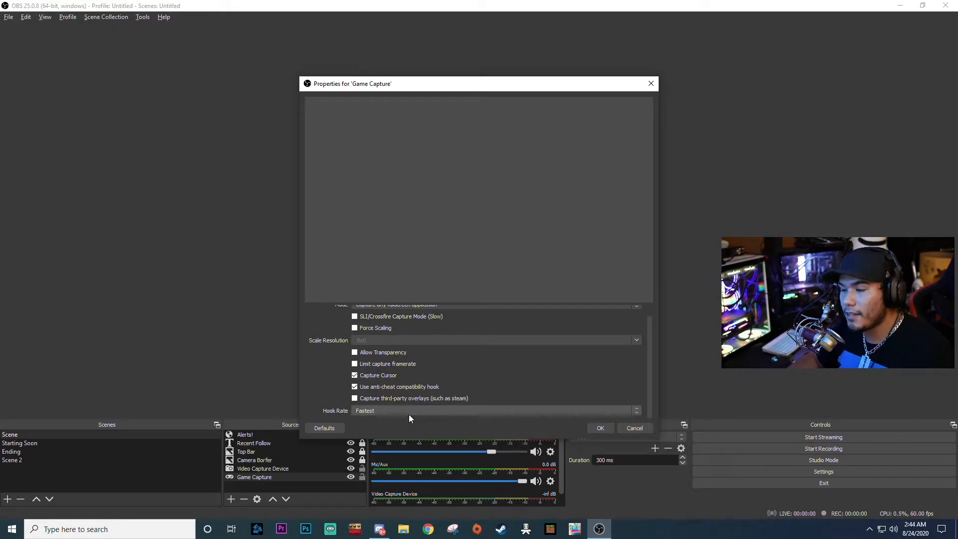
Set the Game Capture source's hook rate to Slow and accept its properties
left_click(404, 413)
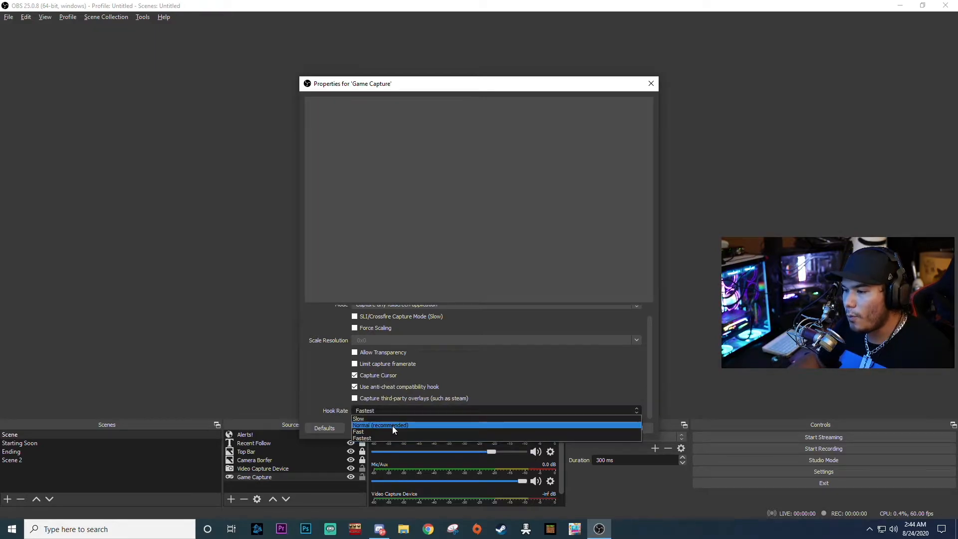
left_click(393, 417)
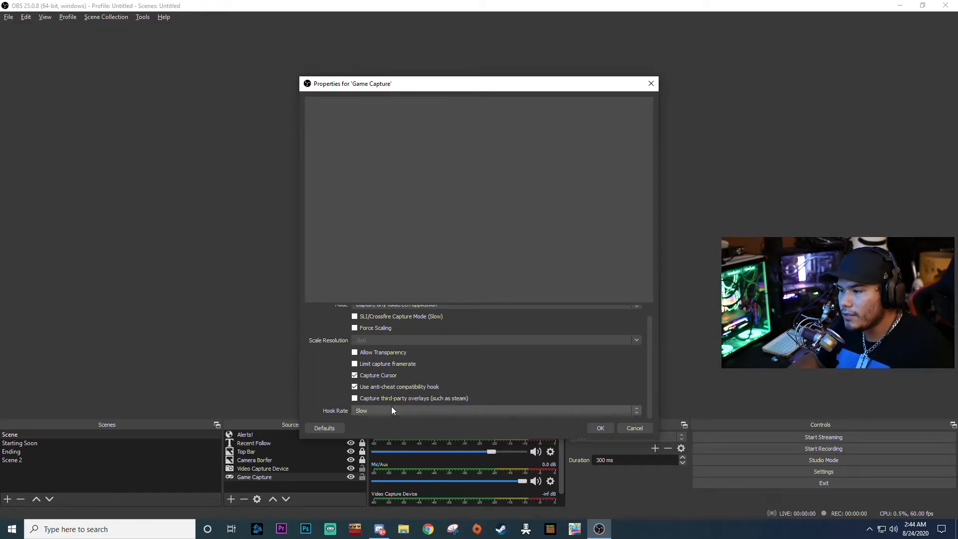
left_click(392, 410)
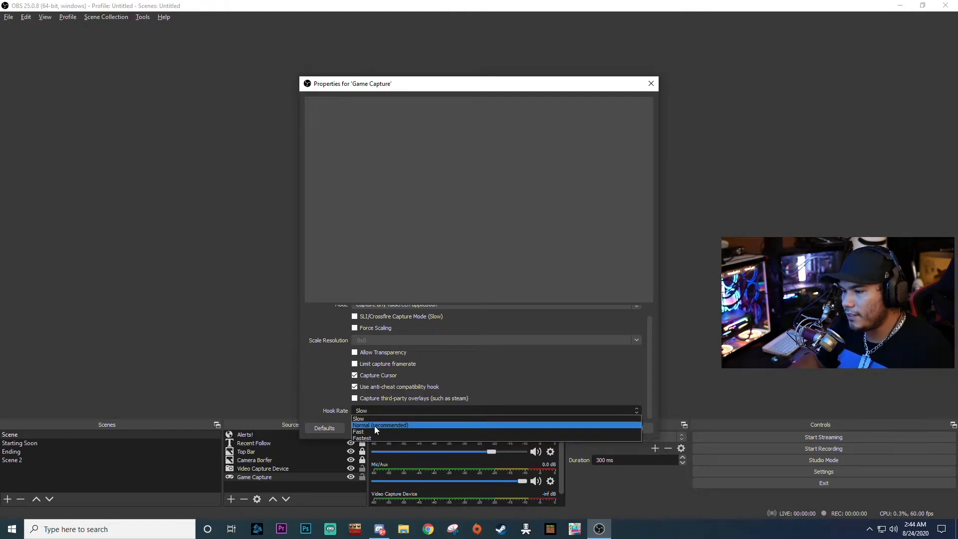
left_click(389, 426)
scroll(479, 409, "up", 1)
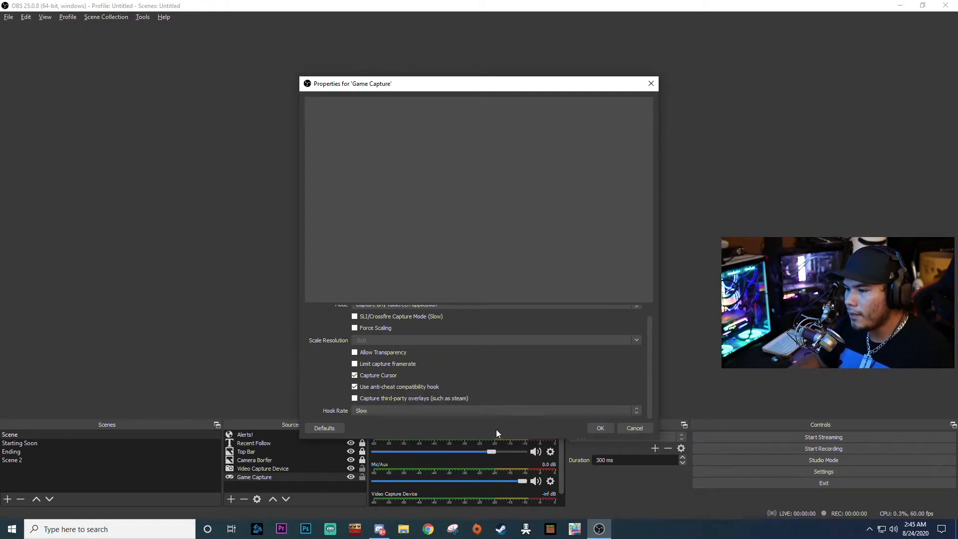
scroll(488, 390, "up", 1)
left_click(601, 428)
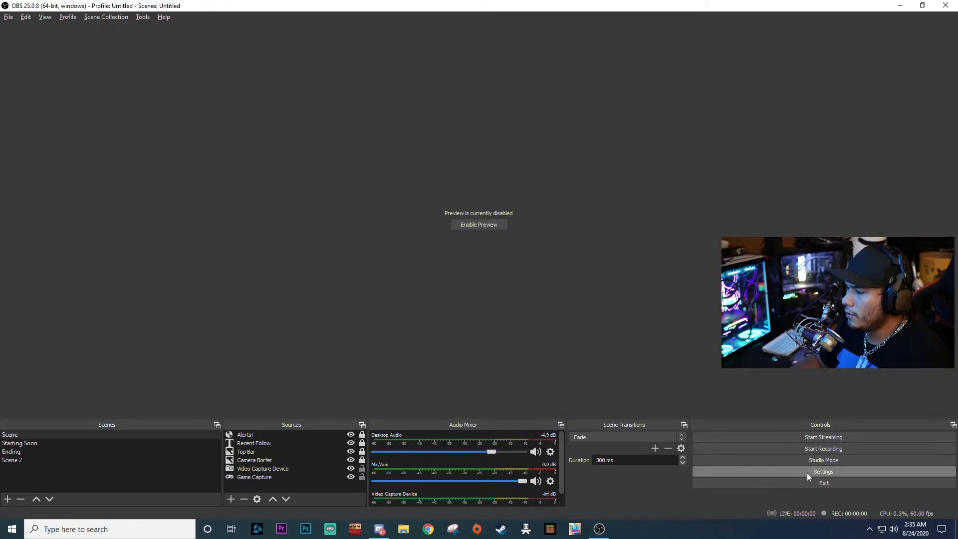
Set the downscale filter in the video settings to Bicubic (Sharpened scaling, 16 samples)
left_click(823, 471)
left_click(269, 193)
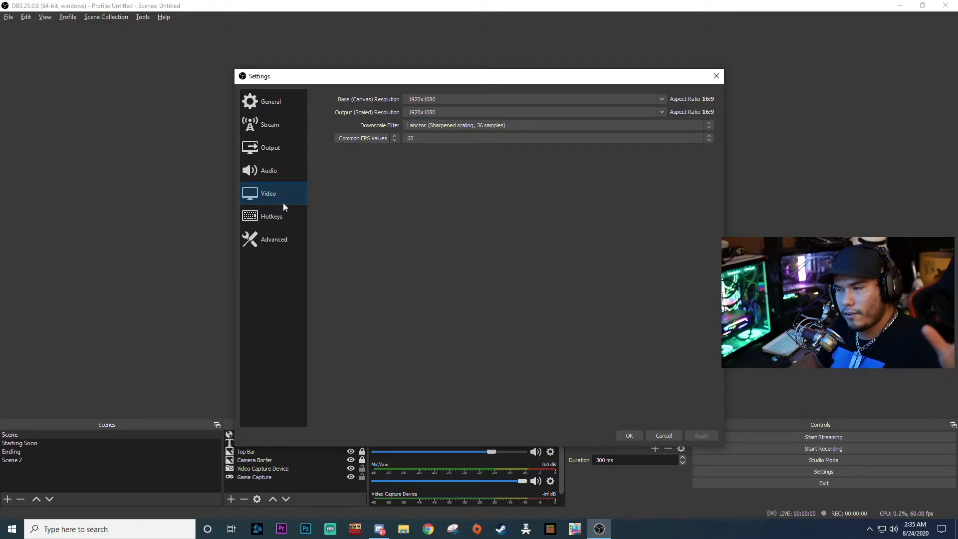
left_click(580, 125)
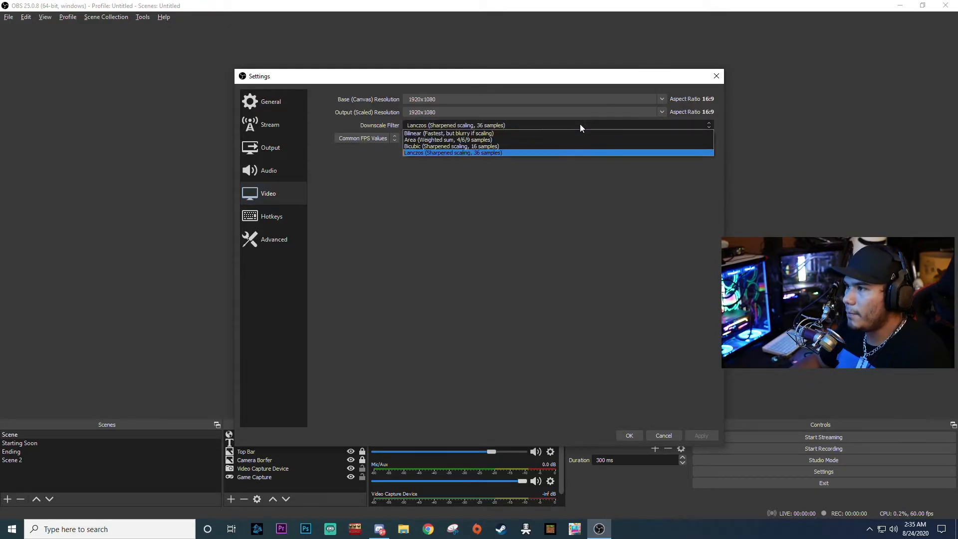
left_click(482, 146)
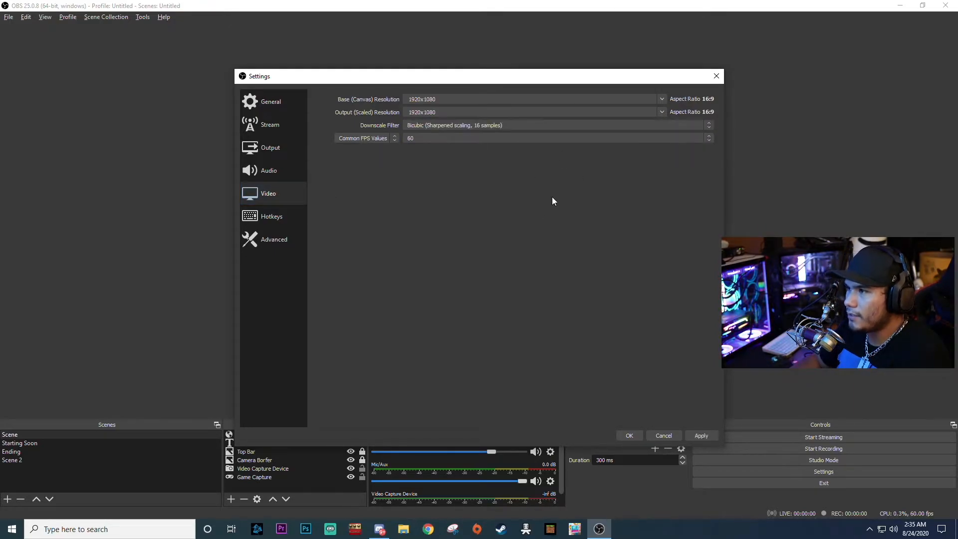
Choose x264 as the streaming encoder in the output settings and go over its bitrate and keyframe interval
left_click(275, 148)
left_click(274, 168)
left_click(273, 149)
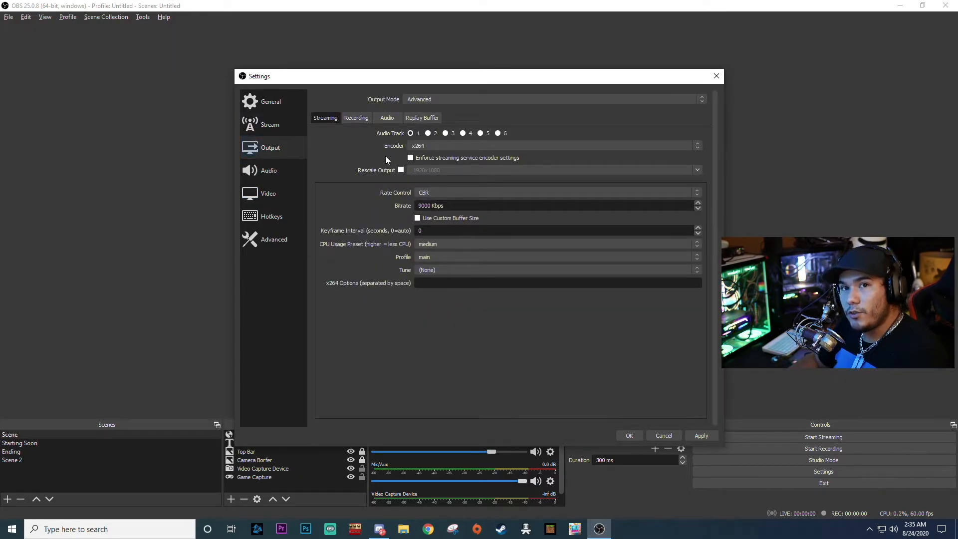
left_click(443, 144)
left_click(445, 147)
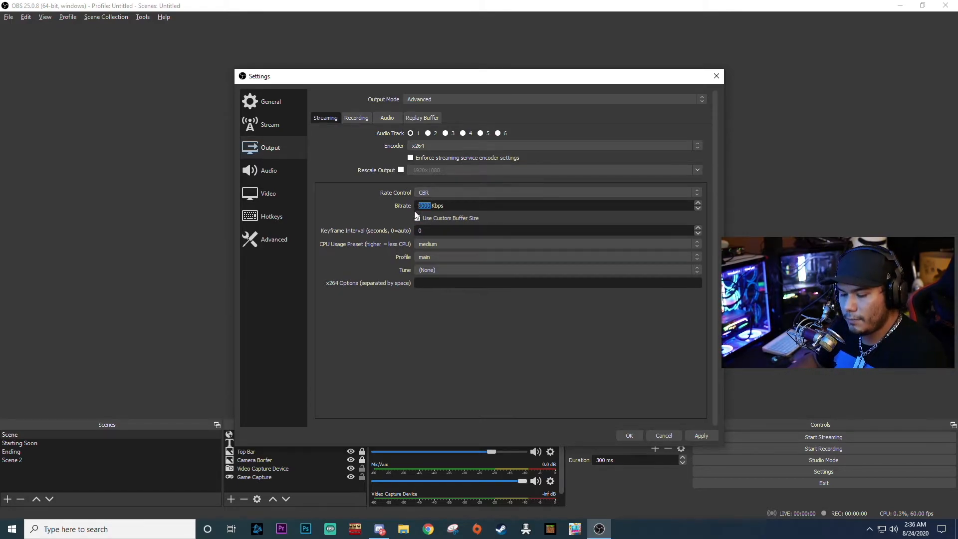
left_click(435, 231)
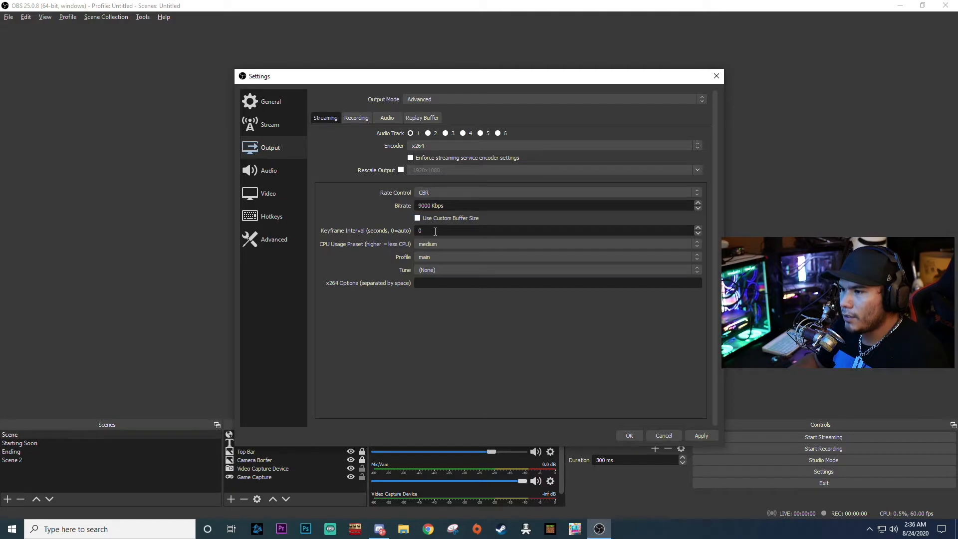
Set the x264 CPU usage preset to fast, with Profile and Tune both set to (None)
left_click(439, 243)
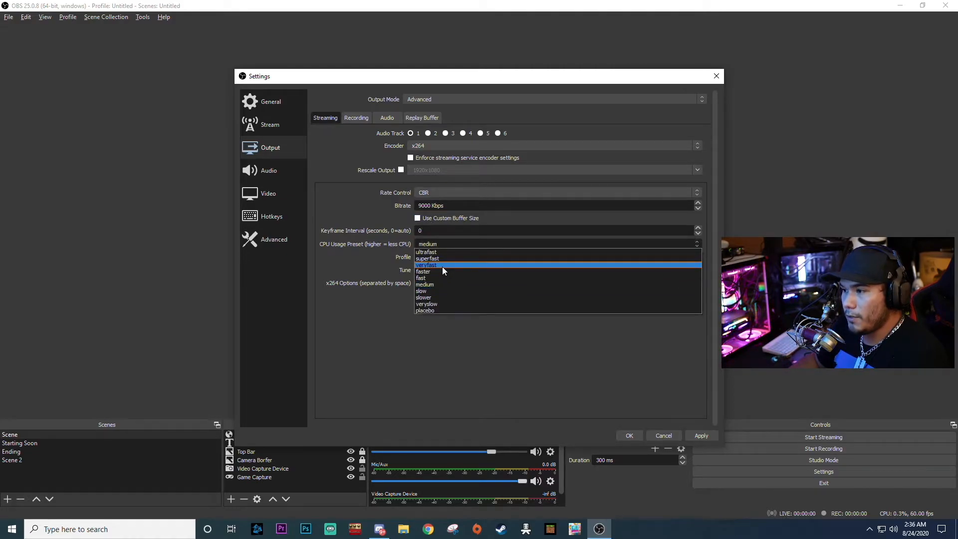
left_click(439, 271)
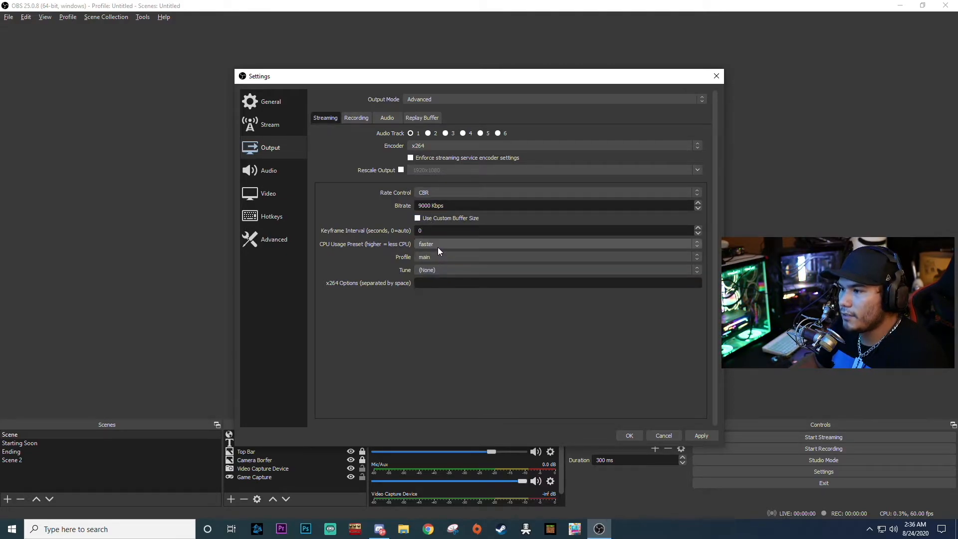
left_click(441, 247)
left_click(440, 273)
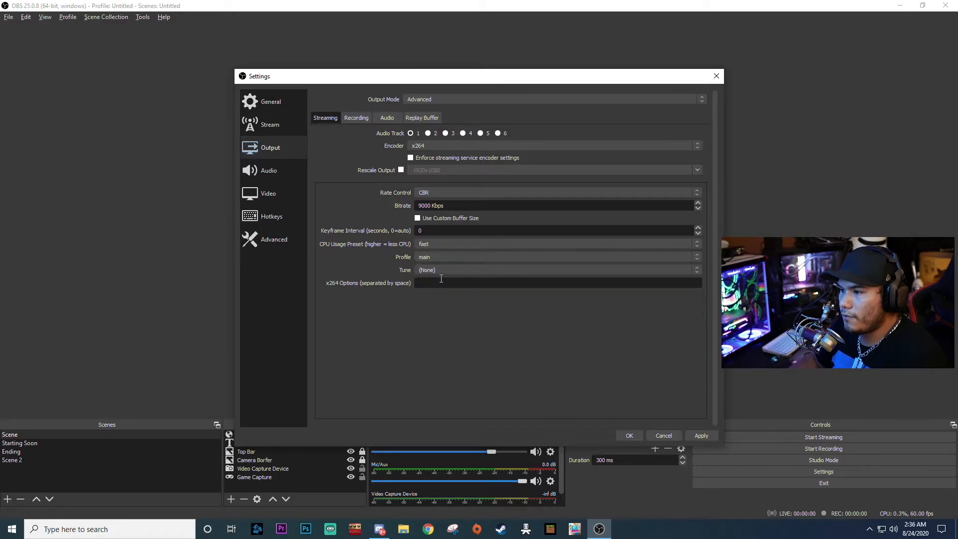
left_click(443, 244)
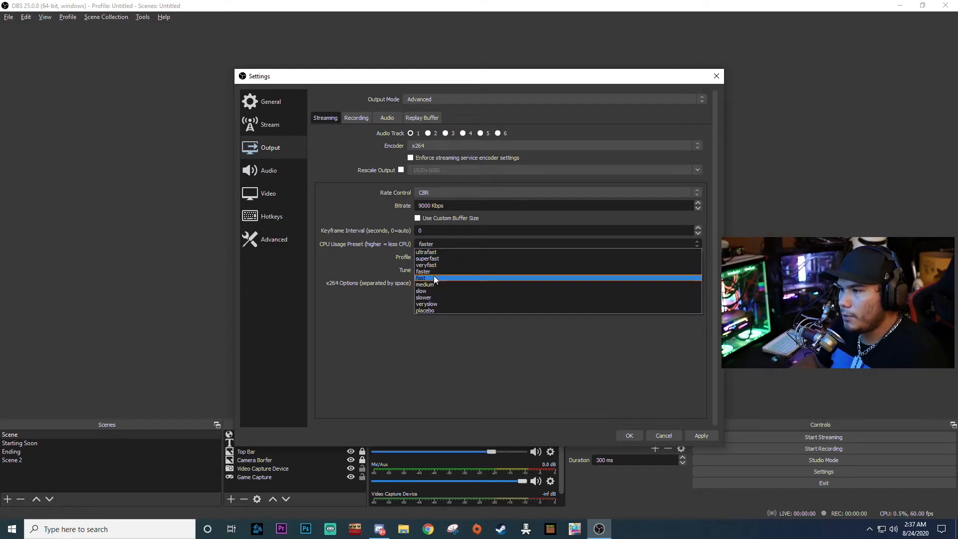
left_click(434, 277)
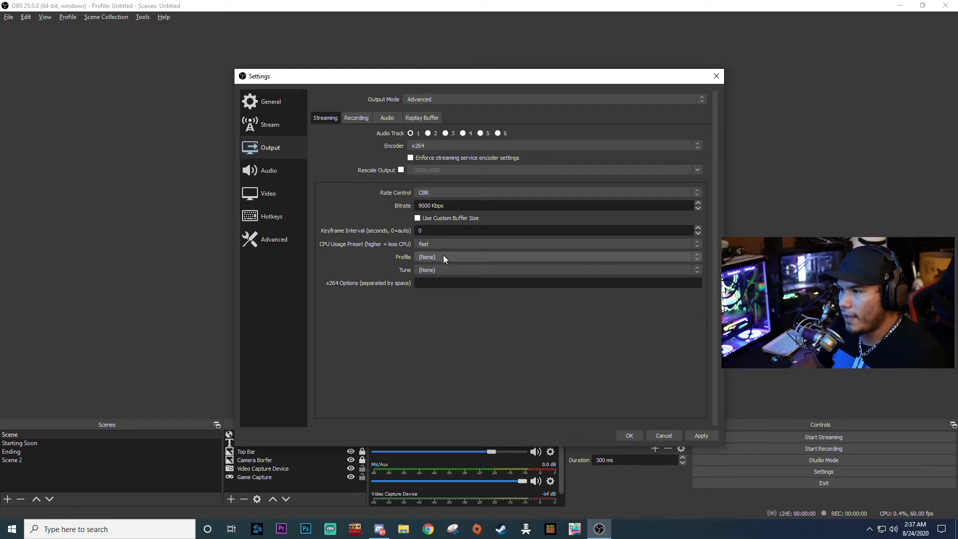
left_click(439, 271)
left_click(439, 274)
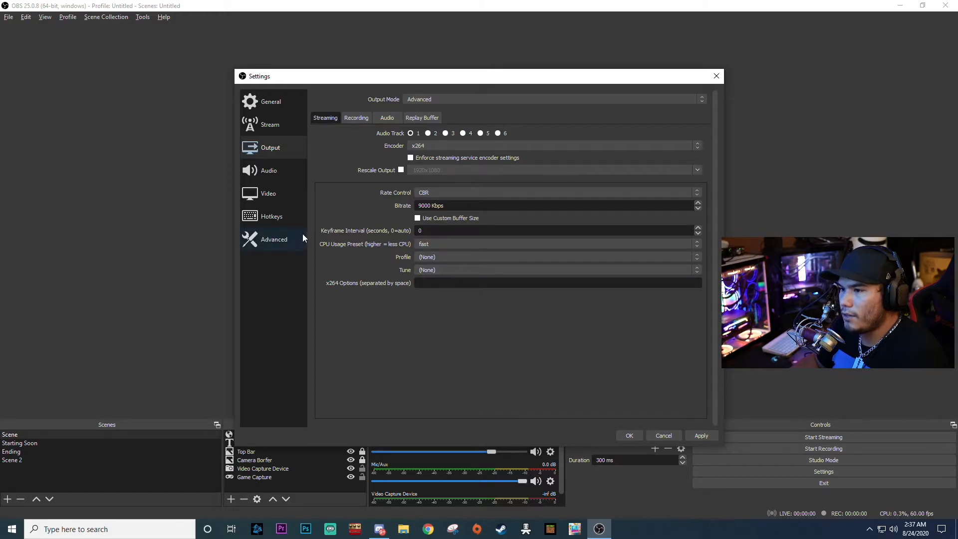
Choose color space 709 and color range Full in the advanced video settings
left_click(285, 240)
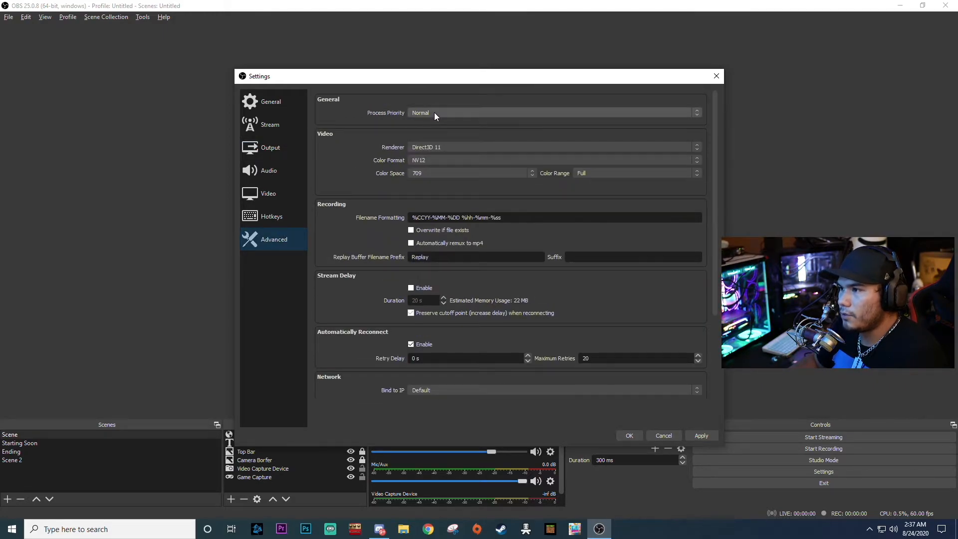
left_click(441, 174)
left_click(587, 188)
left_click(603, 173)
left_click(603, 185)
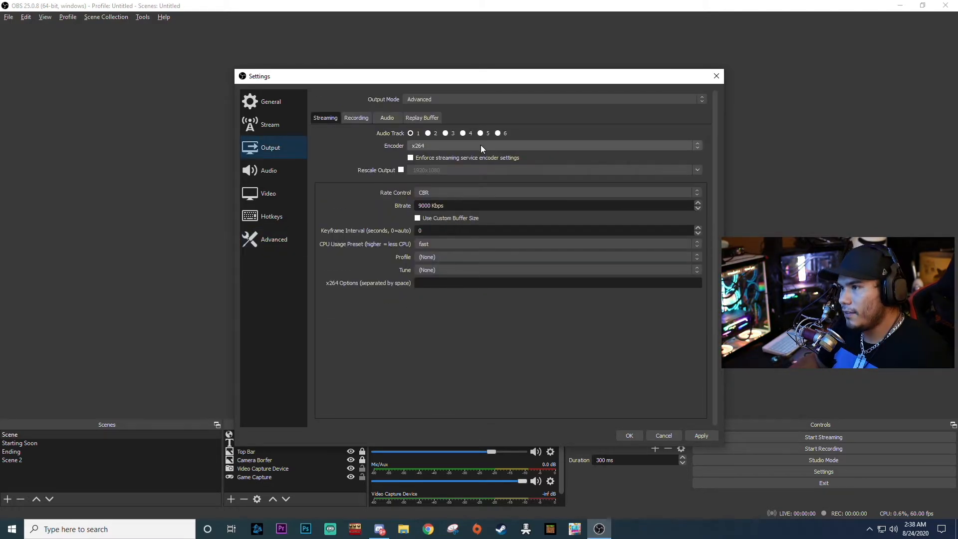
Switch the streaming encoder to NVIDIA NVENC H.264 (new) and choose the Quality preset with the baseline profile
left_click(481, 145)
left_click(461, 155)
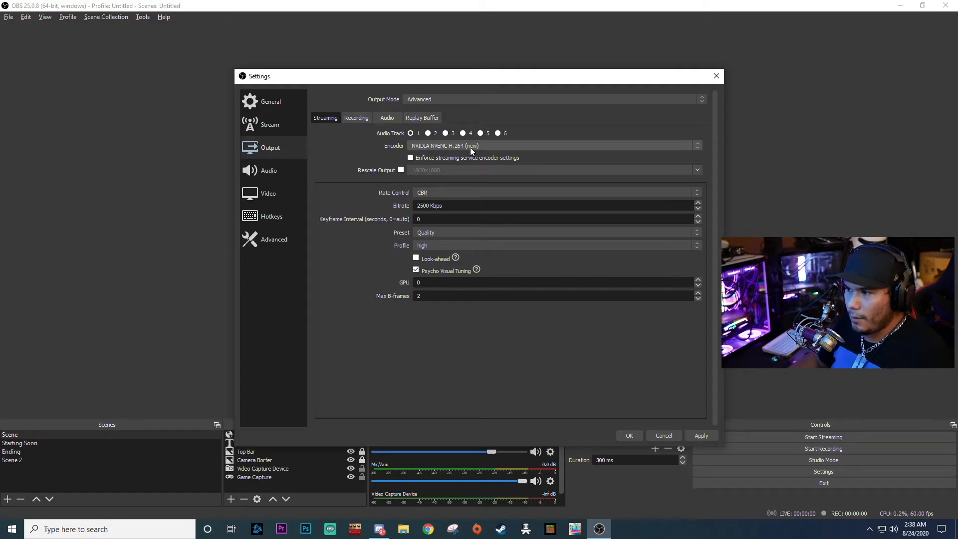
double_click(423, 206)
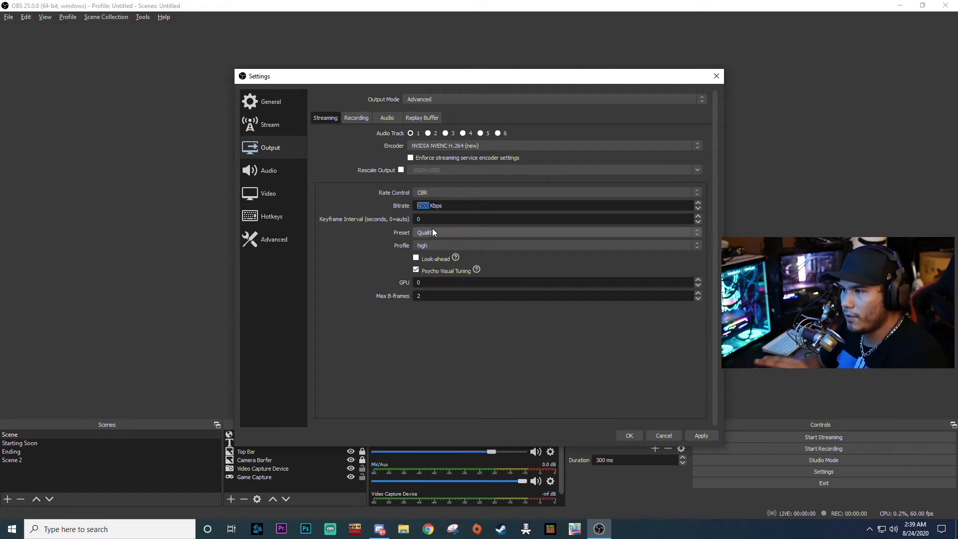
left_click(433, 230)
left_click(445, 241)
left_click(440, 245)
left_click(436, 266)
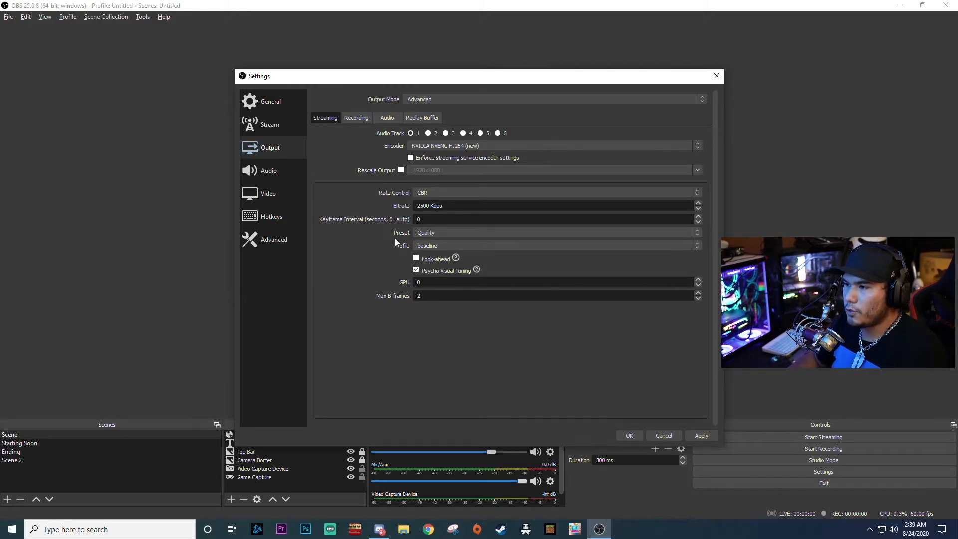
Try a keyframe interval of 2 seconds for the NVENC encoder and settle on 1 second
double_click(441, 218)
type("1")
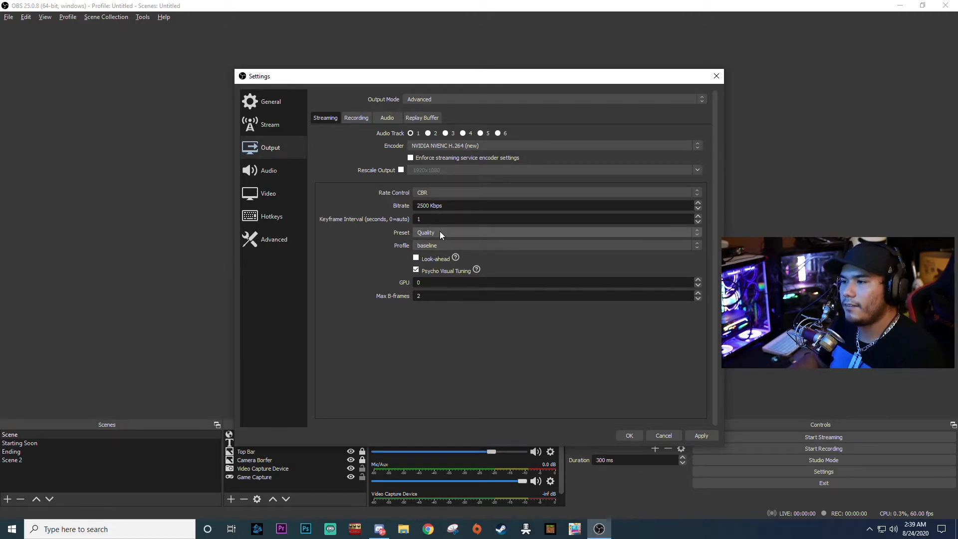
left_click_drag(437, 219, 400, 219)
type("2")
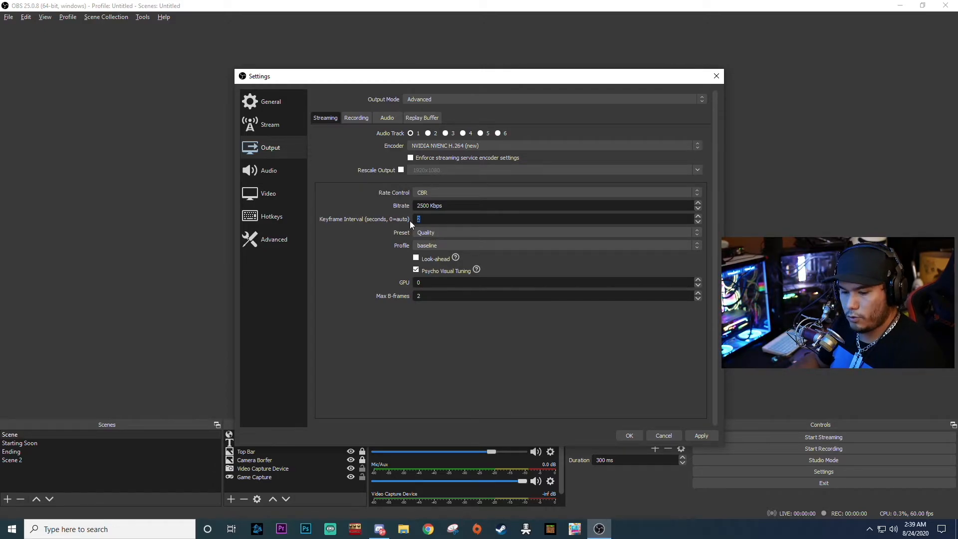
left_click_drag(438, 218, 405, 220)
type("2")
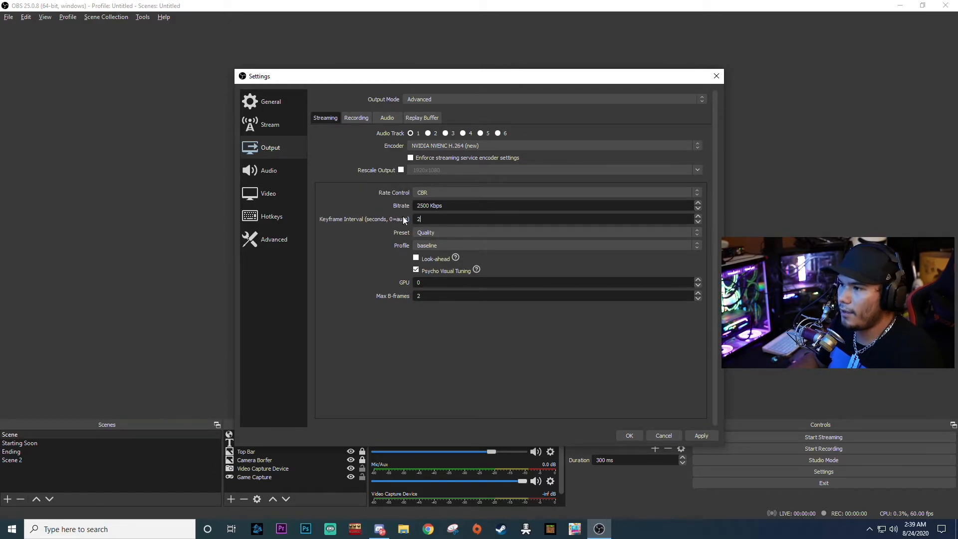
Try the main profile for NVENC, return it to baseline, and go over the preset options
left_click(441, 245)
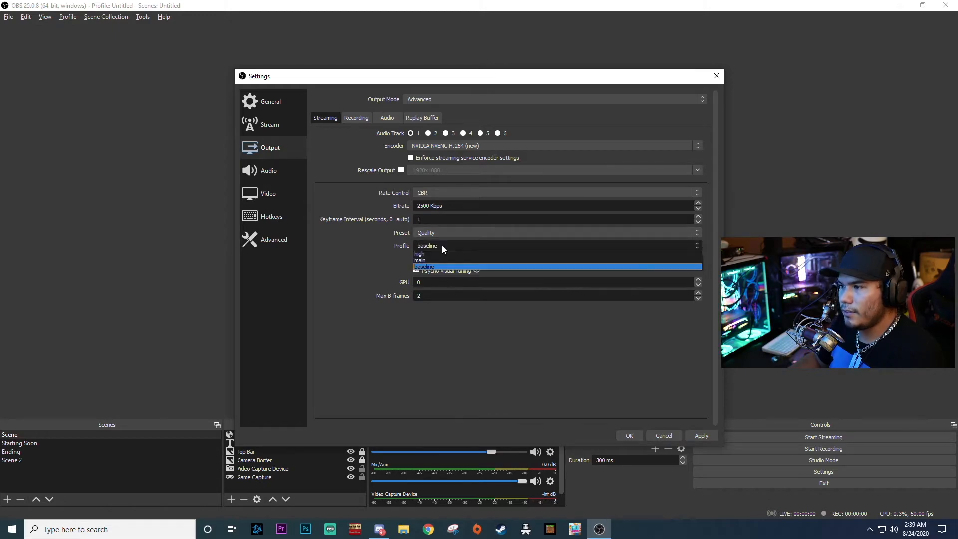
left_click(433, 262)
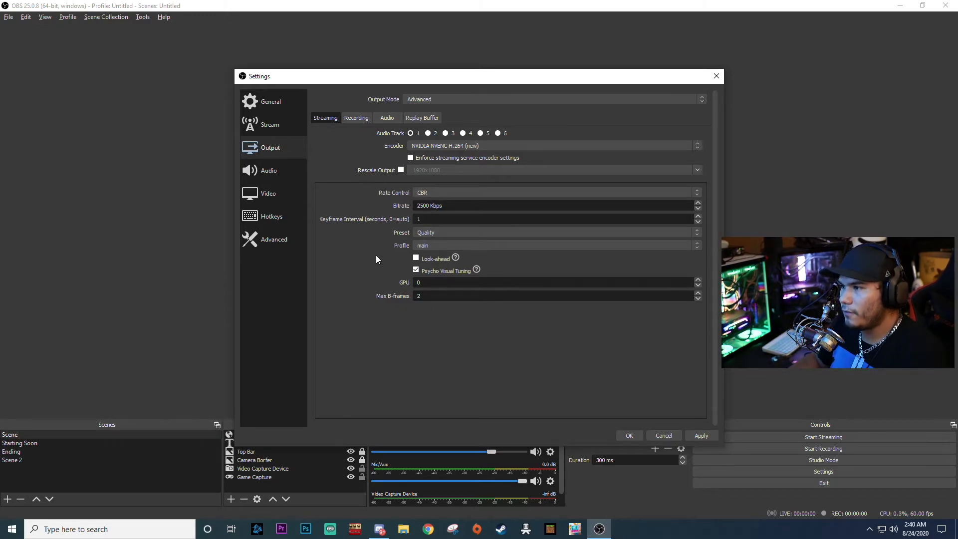
left_click(436, 246)
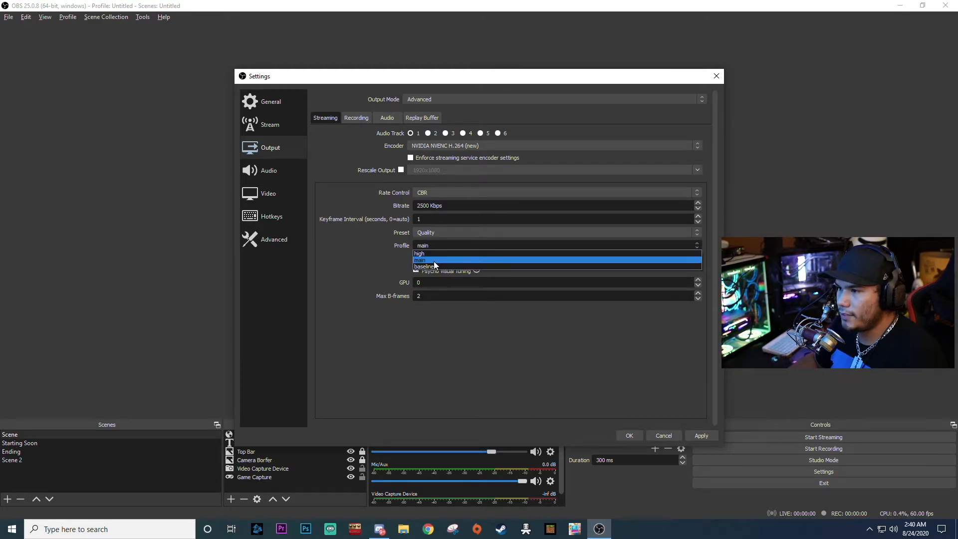
left_click(433, 267)
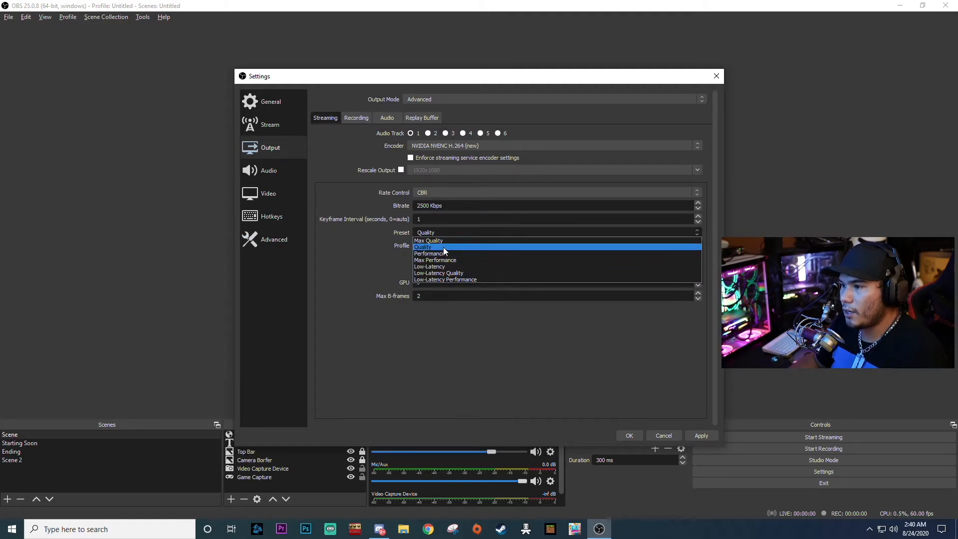
left_click(444, 248)
left_click(438, 233)
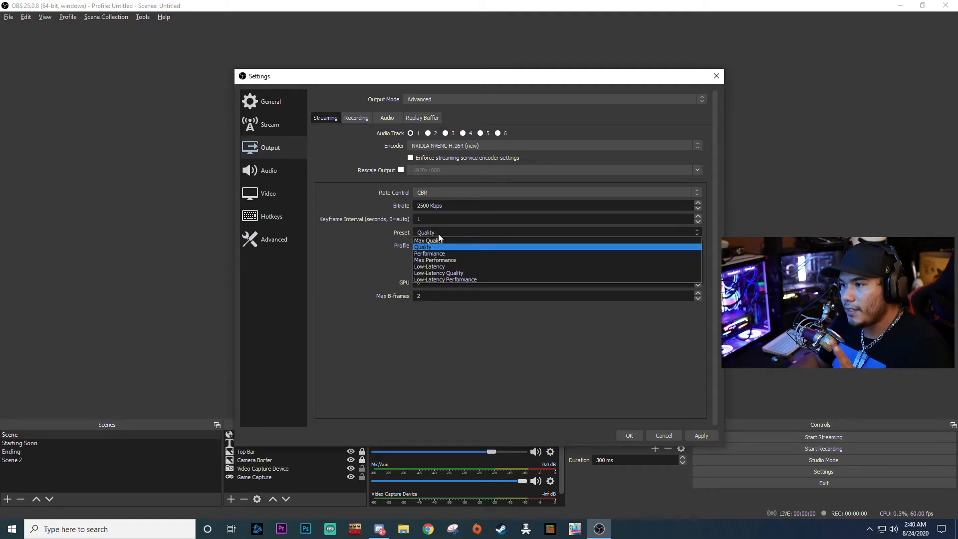
left_click(441, 234)
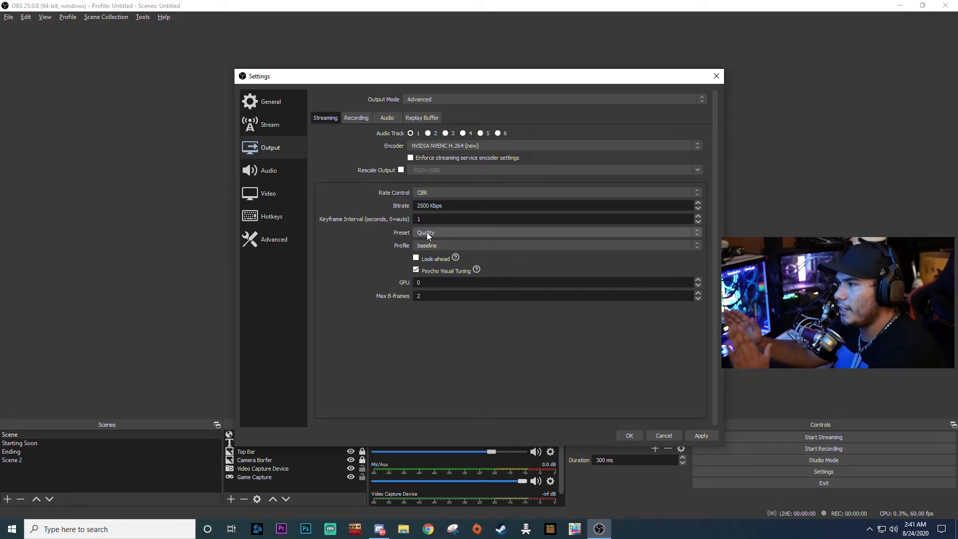
Set the NVENC preset to Performance and choose baseline as its profile
left_click(428, 234)
left_click(444, 252)
left_click(444, 245)
left_click(441, 264)
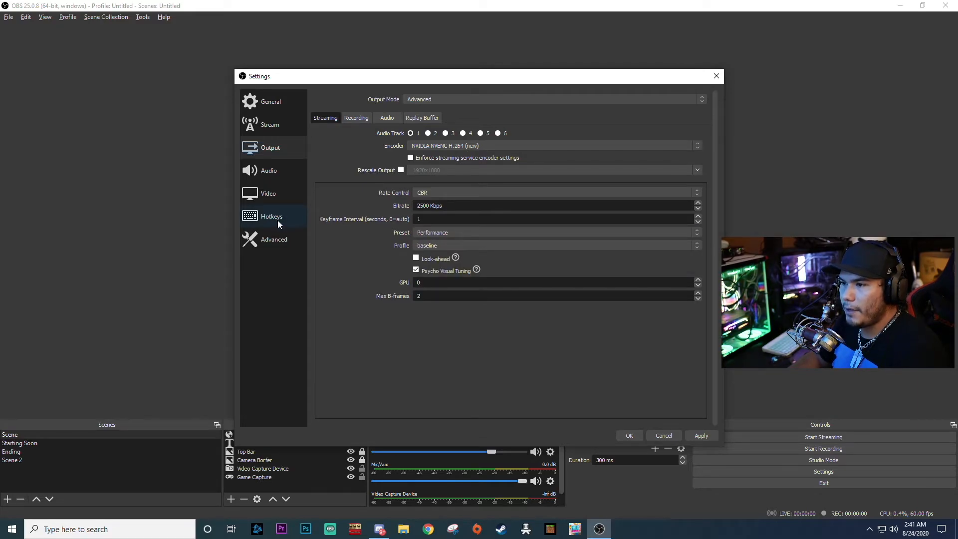
Try out the different process priority options in the advanced settings
left_click(274, 239)
left_click(446, 110)
left_click(433, 130)
left_click(432, 114)
left_click(436, 122)
left_click(435, 118)
left_click(432, 119)
left_click(437, 114)
left_click(432, 126)
left_click(435, 115)
left_click(424, 134)
left_click(430, 113)
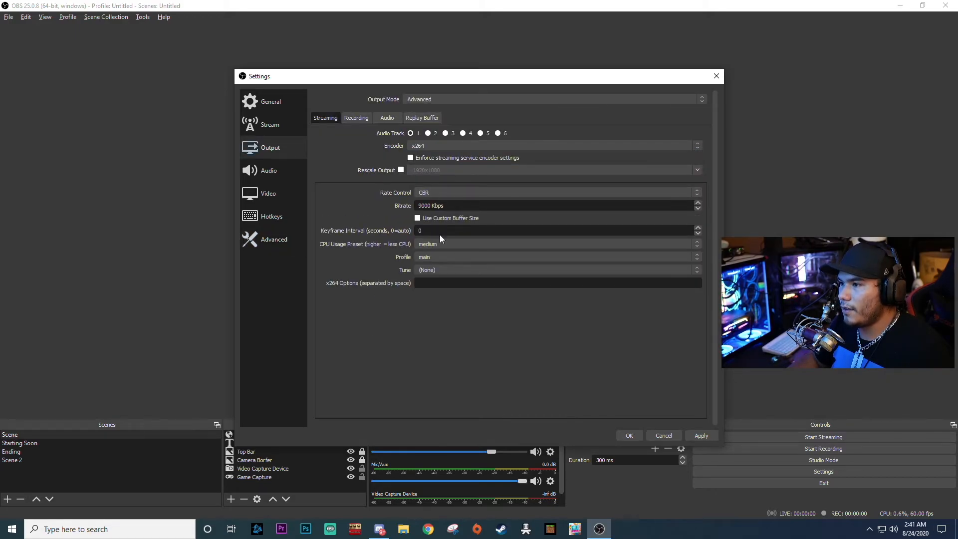
Go over the x264 CPU usage preset and profile, and set the process priority to High in the advanced settings
left_click(440, 244)
left_click(435, 257)
left_click(269, 238)
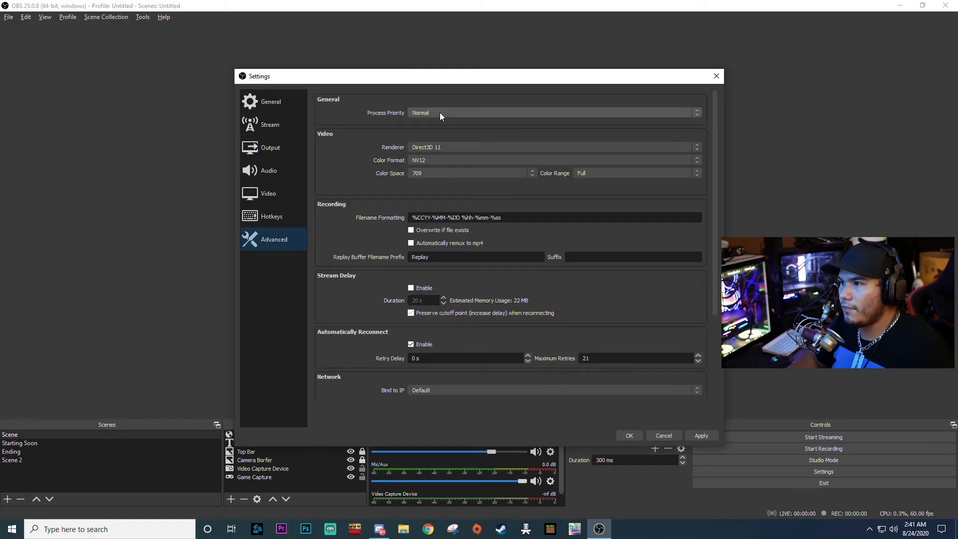
left_click(427, 116)
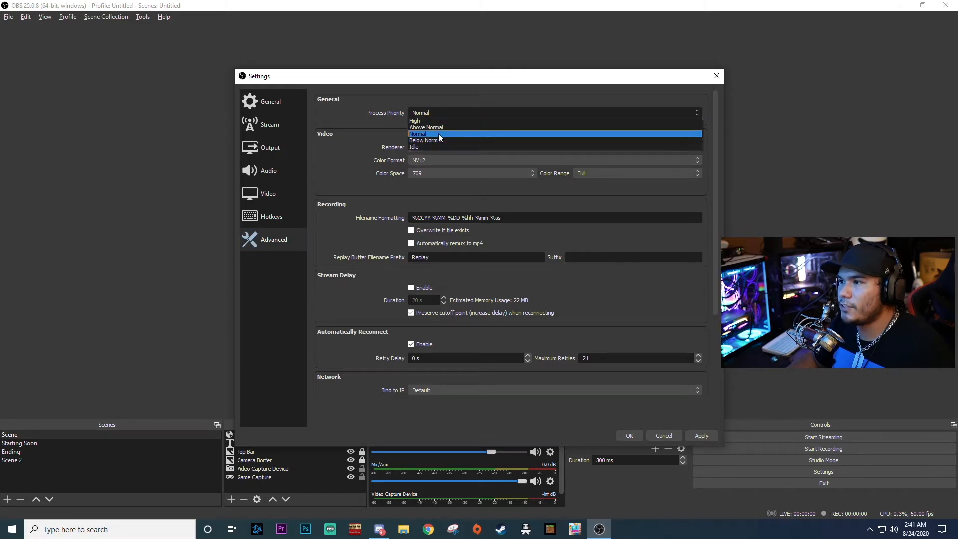
left_click(438, 133)
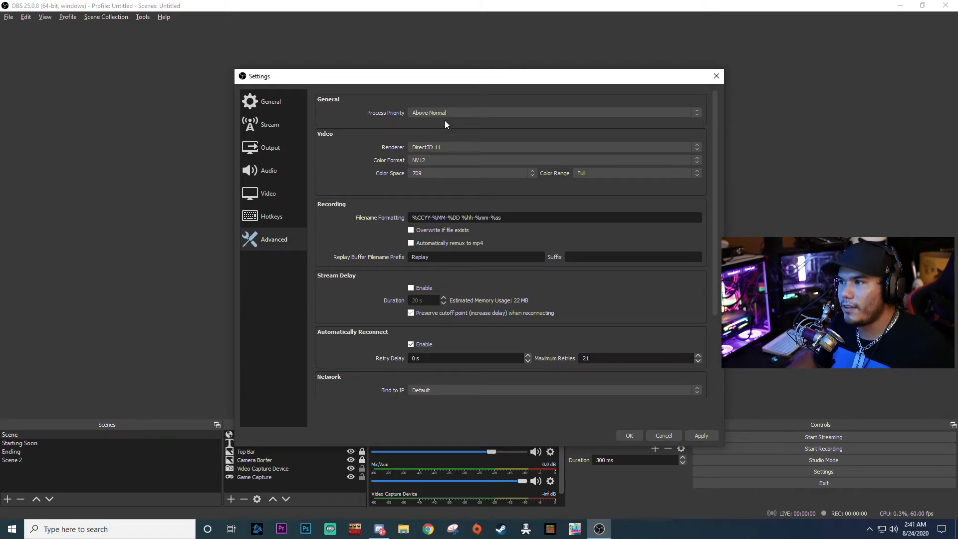
left_click(442, 114)
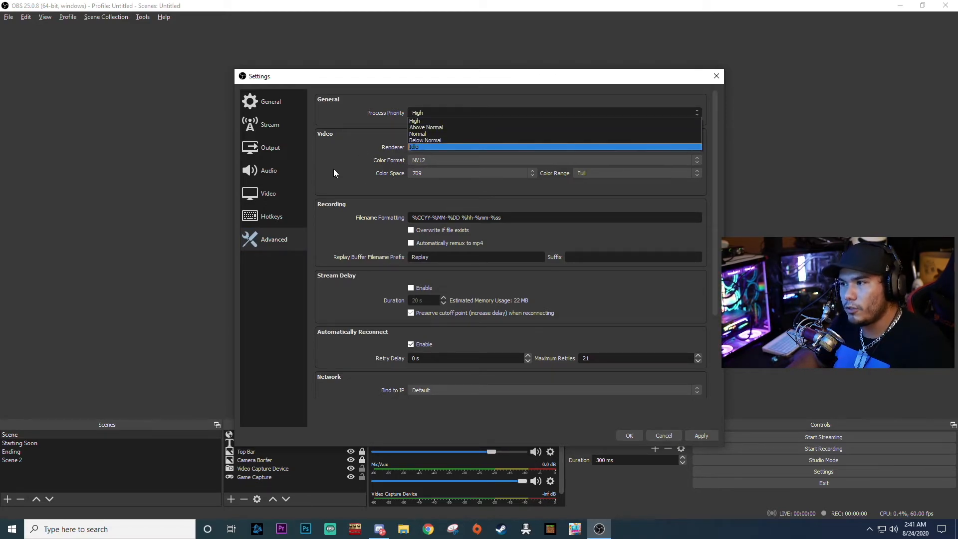
Review the video, stream and output settings once more
left_click(269, 193)
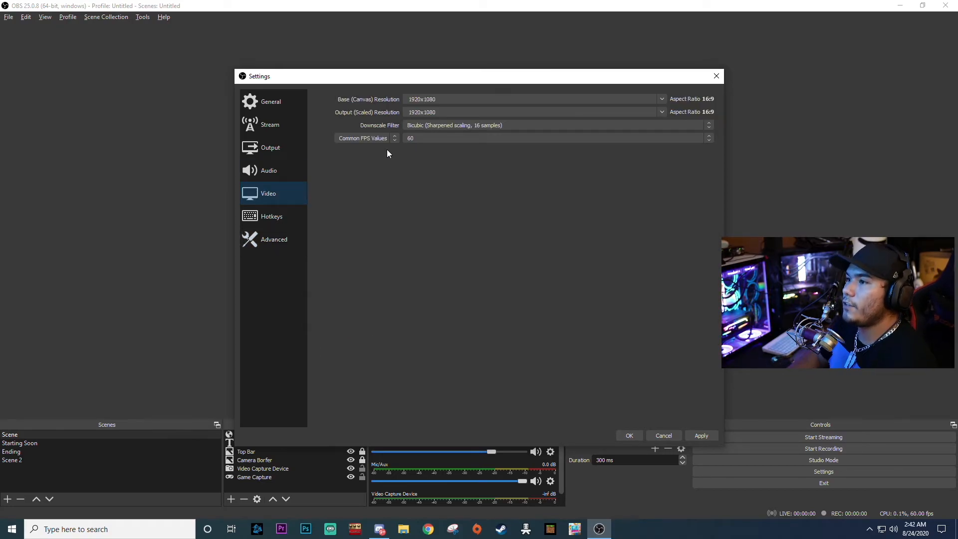
left_click(276, 124)
left_click(269, 149)
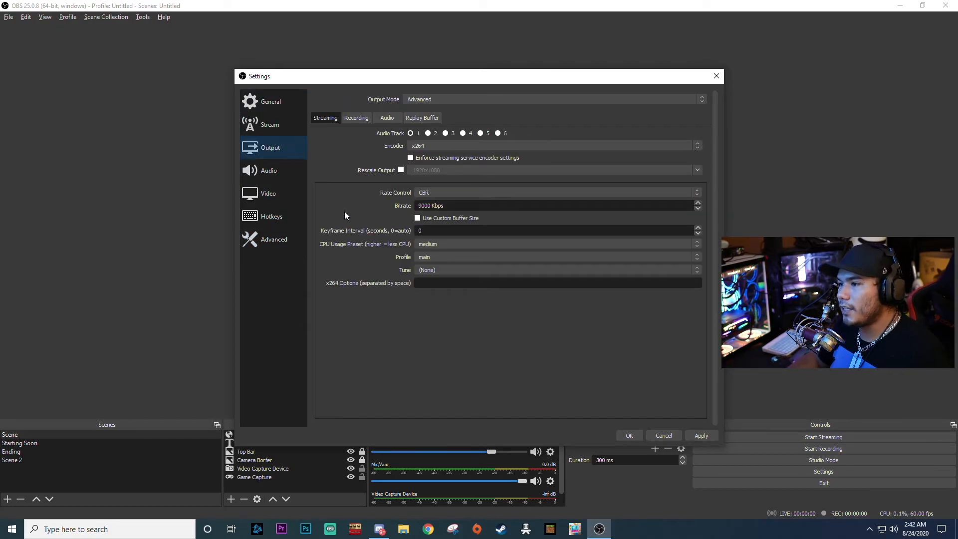